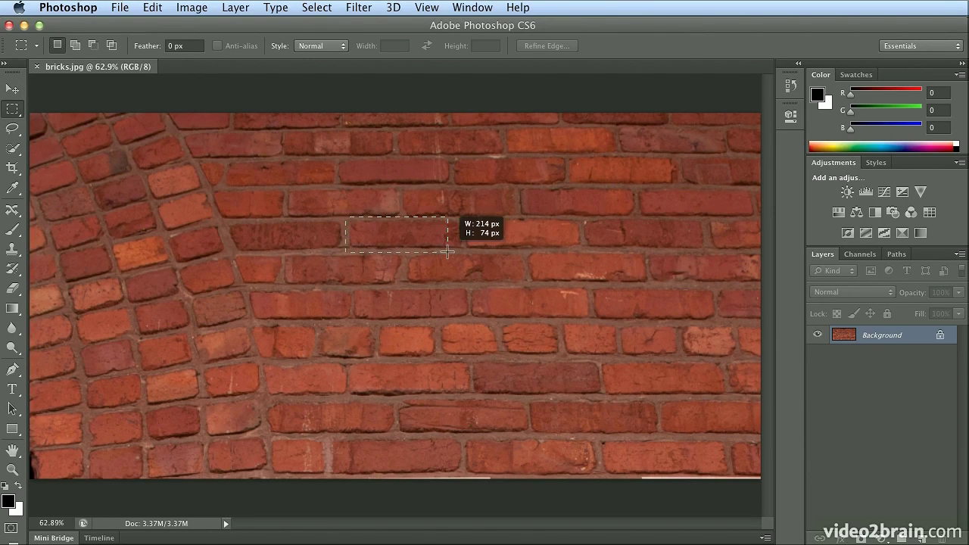
Select a two-row block of bricks in the middle of bricks.jpg and define it as a pattern named Bricks 01
drag(583, 279, 708, 286)
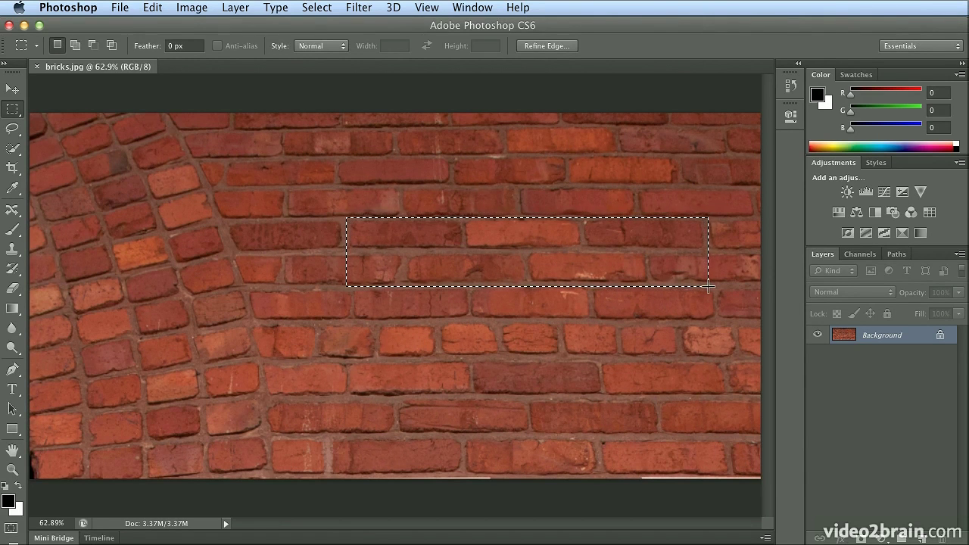
click(154, 8)
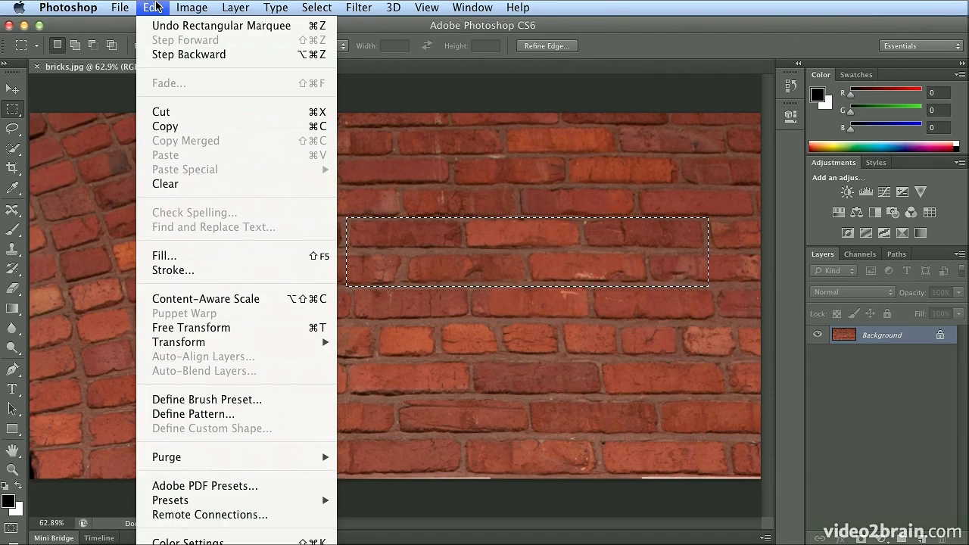
click(193, 413)
text(Br)
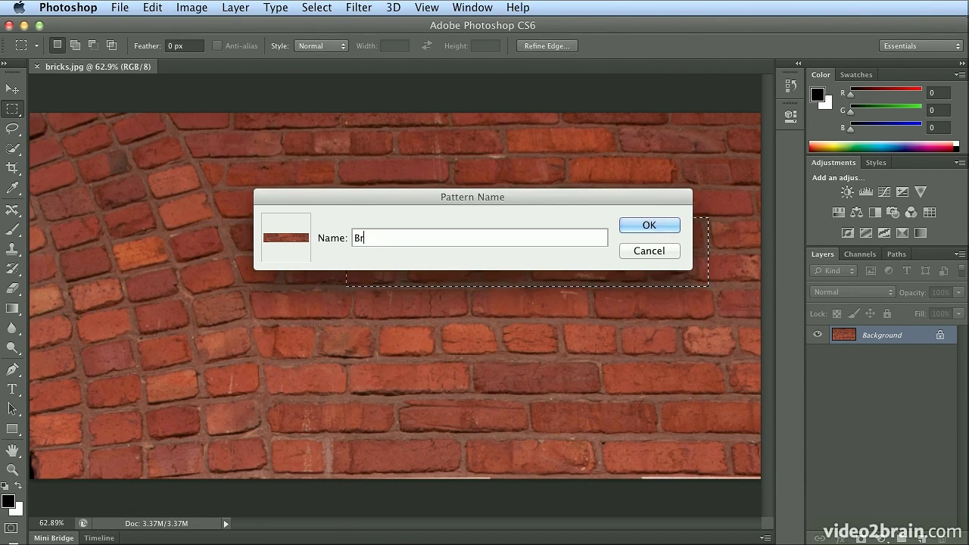
text(icks 01)
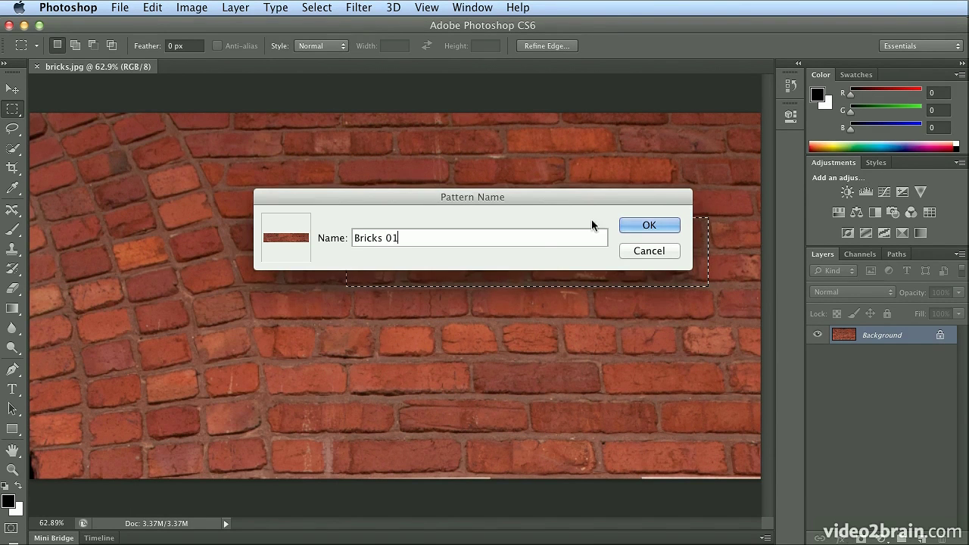
click(638, 225)
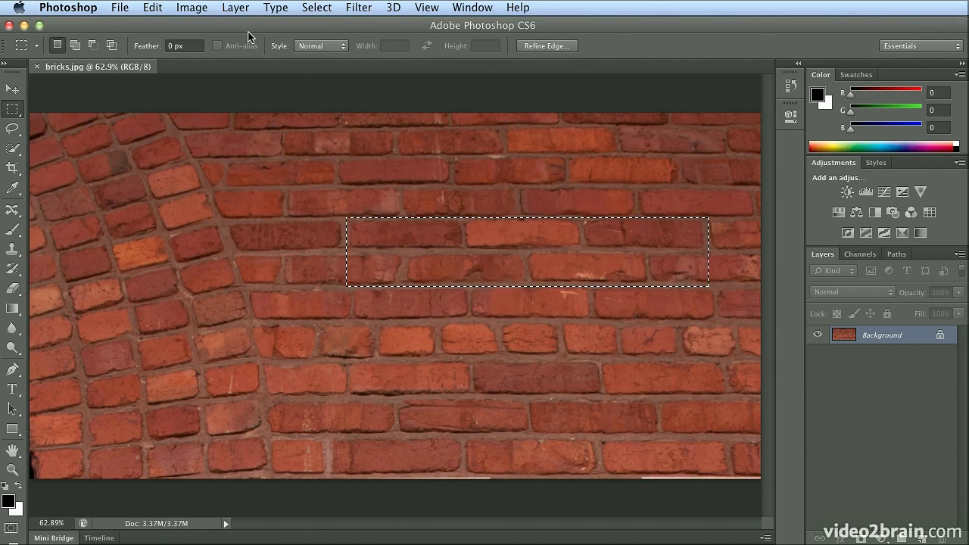
Create a new document from the Web preset at 1024 x 768 pixels with a white background
click(121, 7)
click(123, 26)
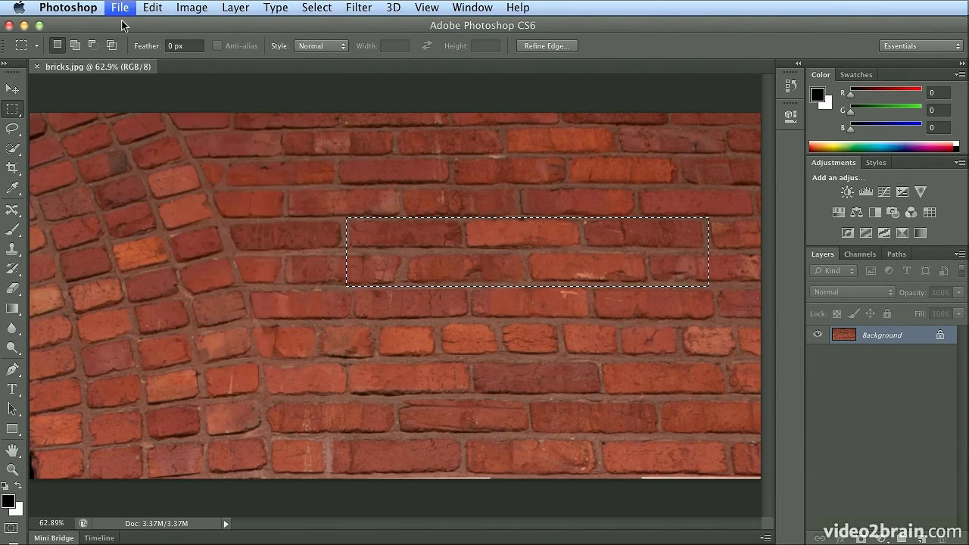
click(327, 146)
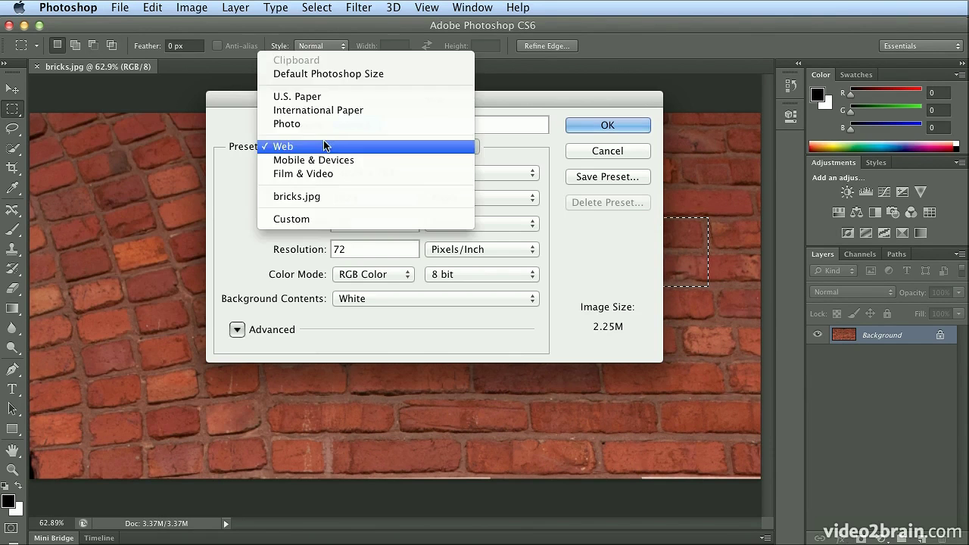
click(347, 74)
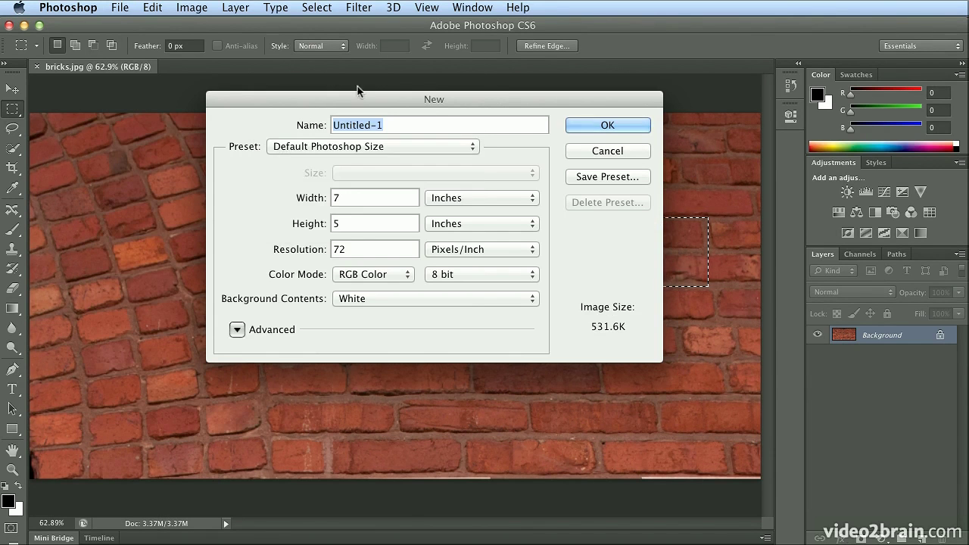
click(341, 145)
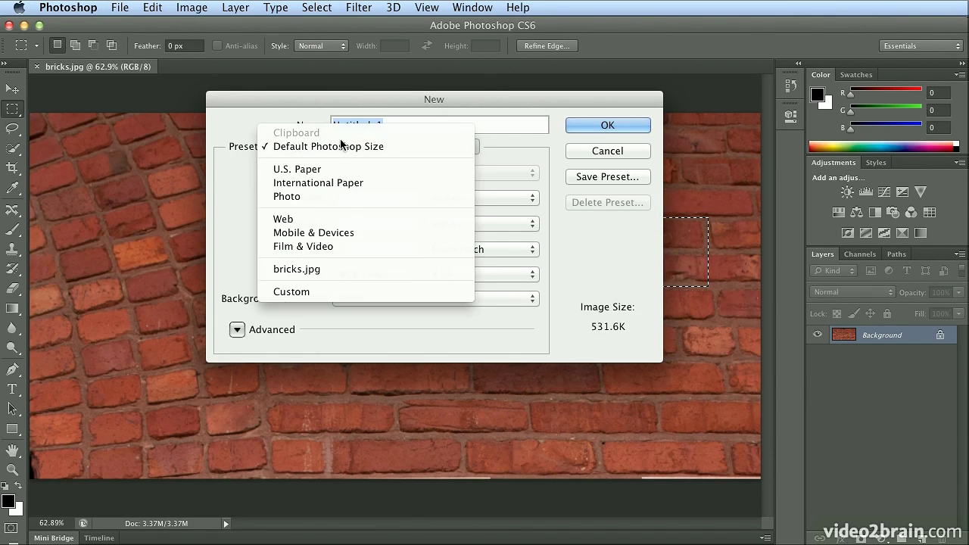
click(333, 217)
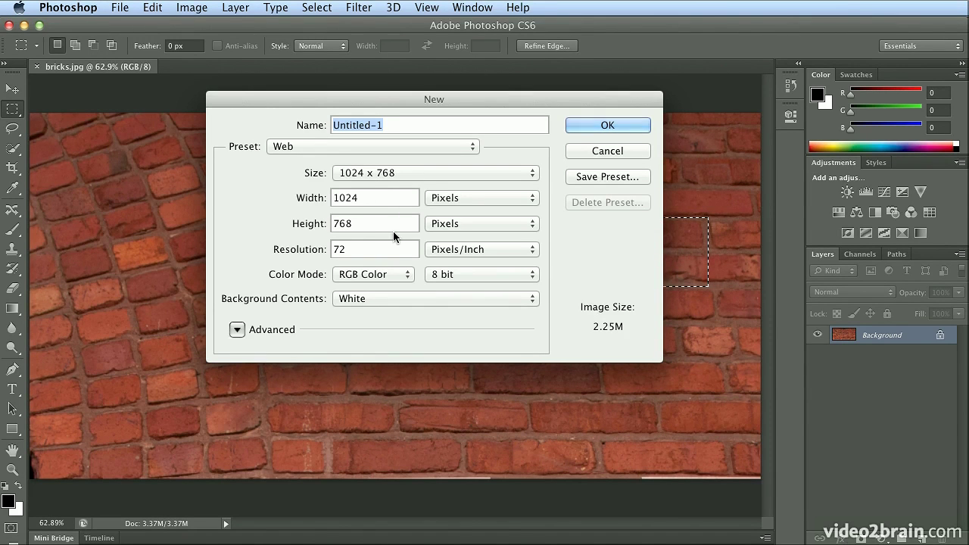
click(607, 124)
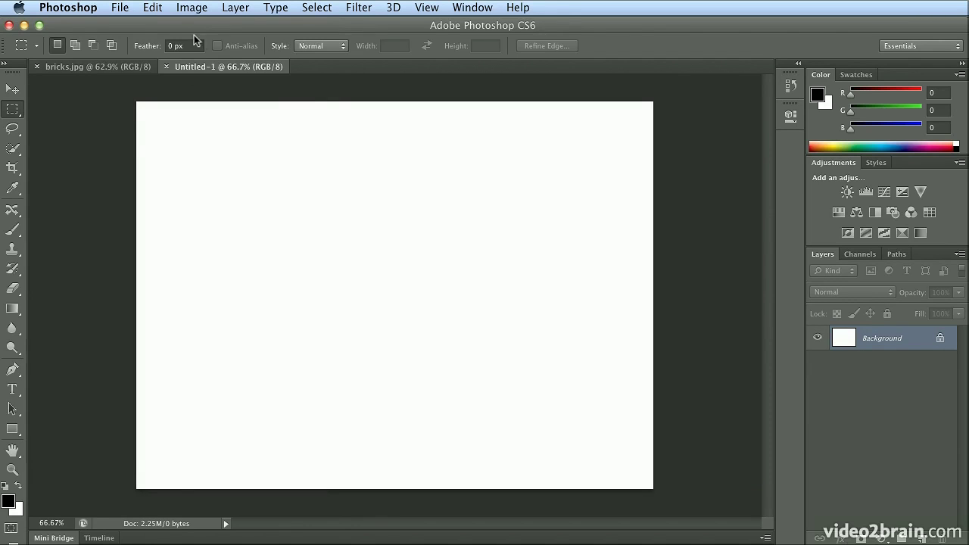
Start a fill on the new document's background and set its contents to Pattern
click(152, 8)
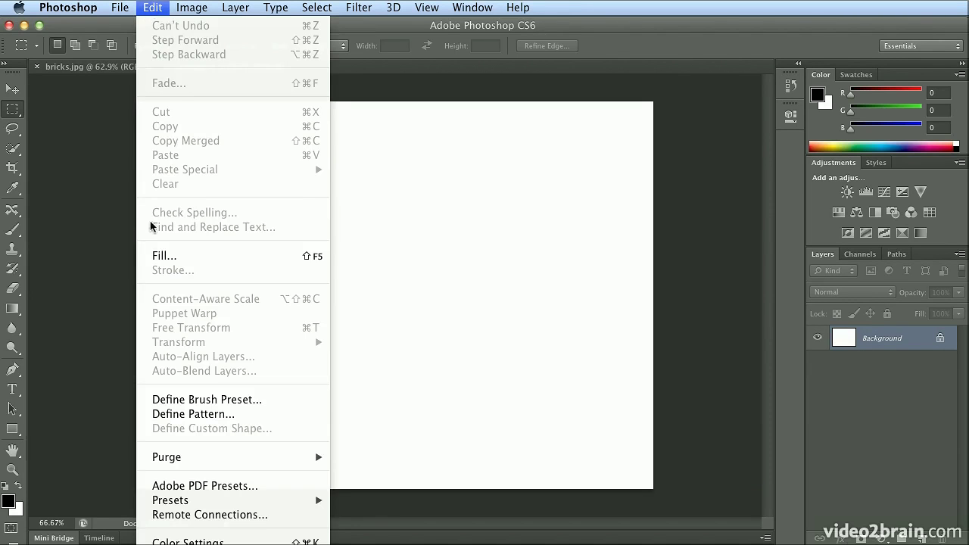
click(162, 256)
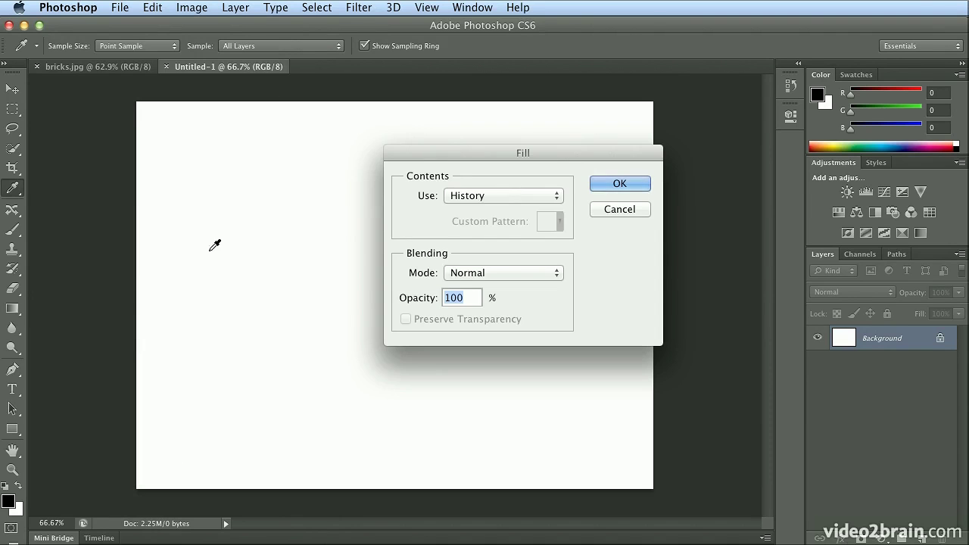
click(477, 196)
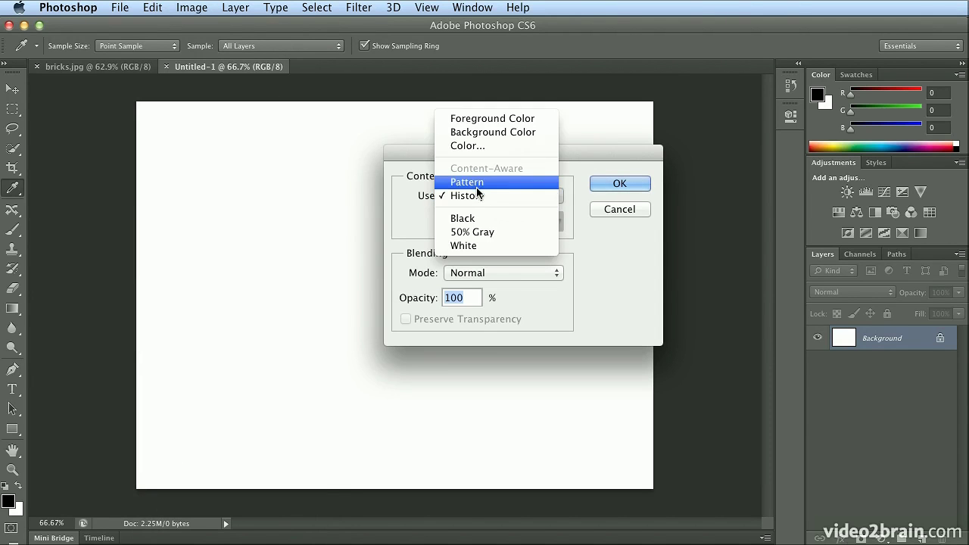
click(476, 183)
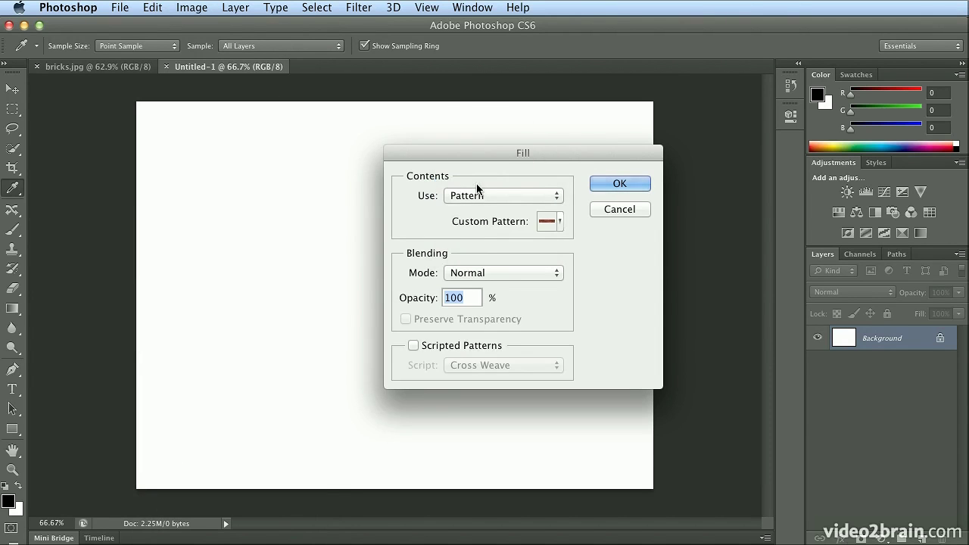
Append the Artist Surfaces set to the available custom patterns
click(561, 221)
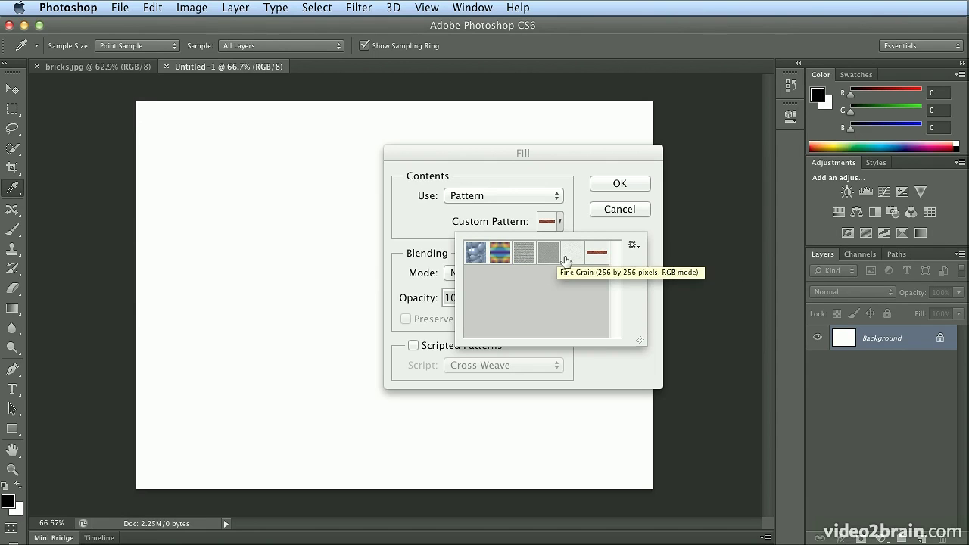
click(634, 247)
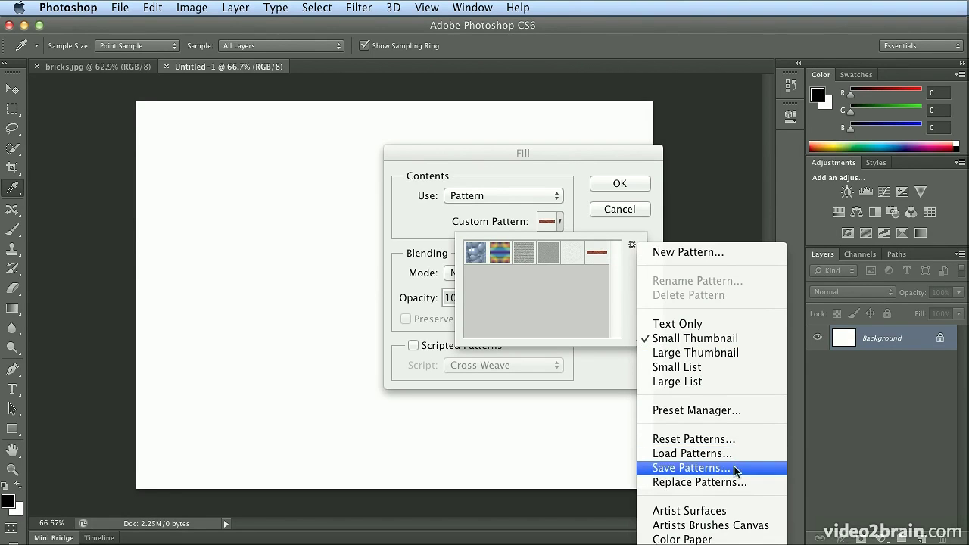
click(719, 511)
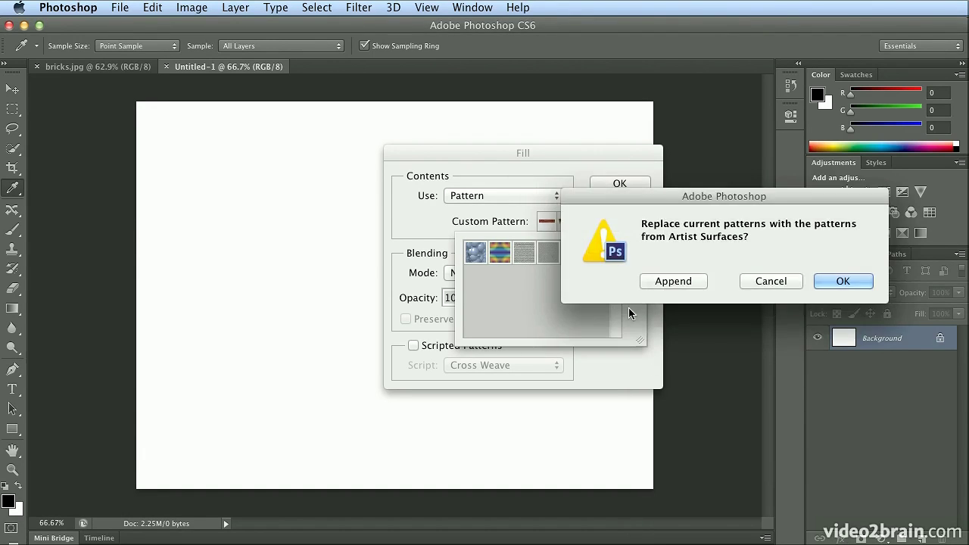
click(667, 282)
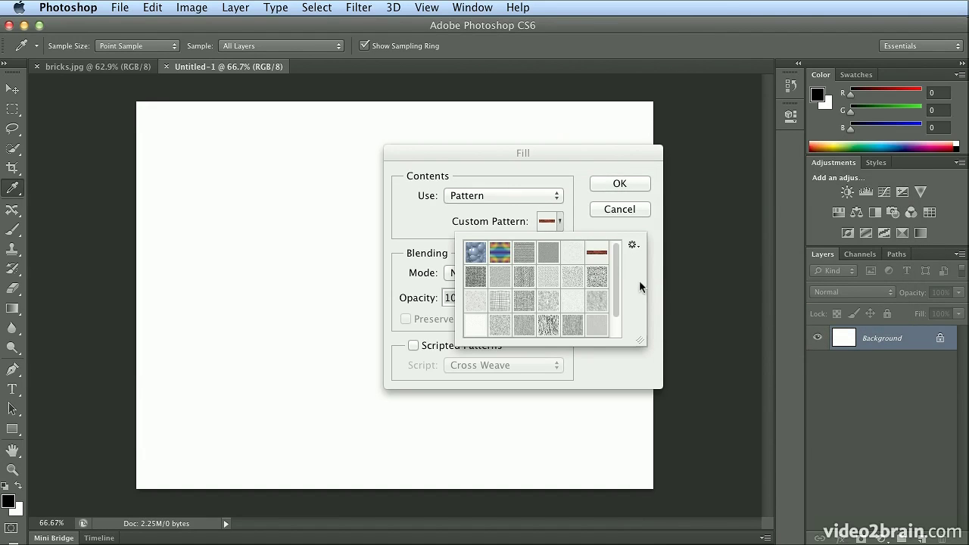
Choose the Bricks 01 pattern and apply the fill in Normal mode at 100% opacity
mouse_move(619, 270)
mouse_down()
mouse_move(617, 307)
mouse_move(618, 257)
mouse_up()
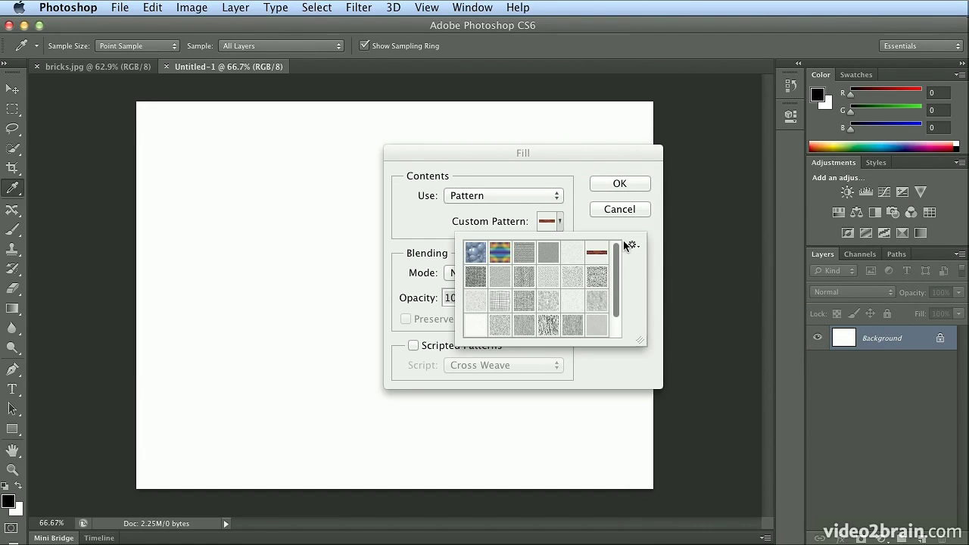
click(598, 255)
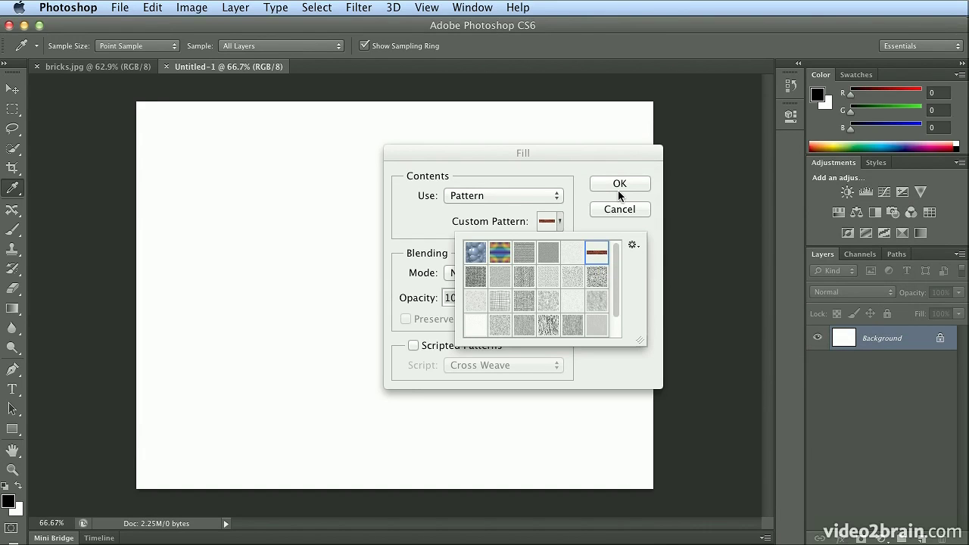
click(581, 196)
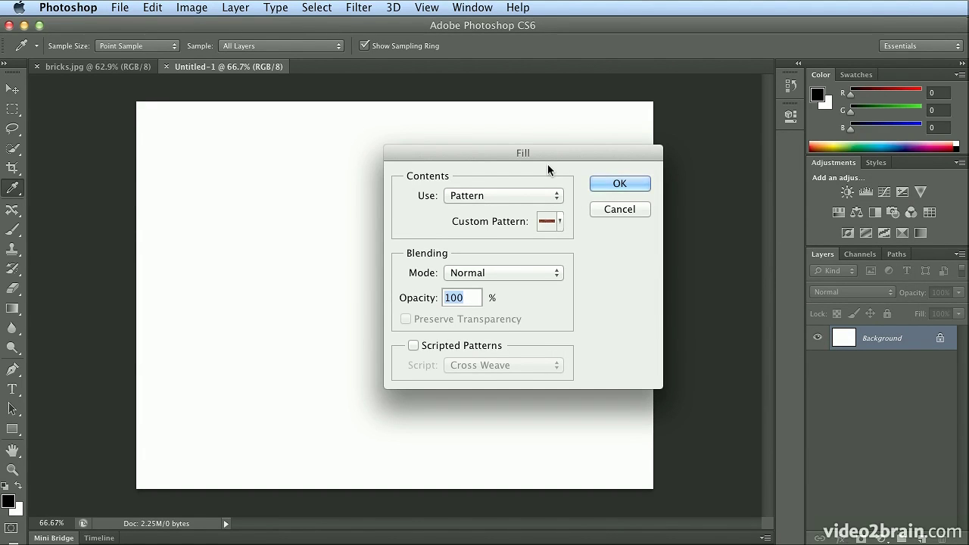
click(594, 184)
key(m)
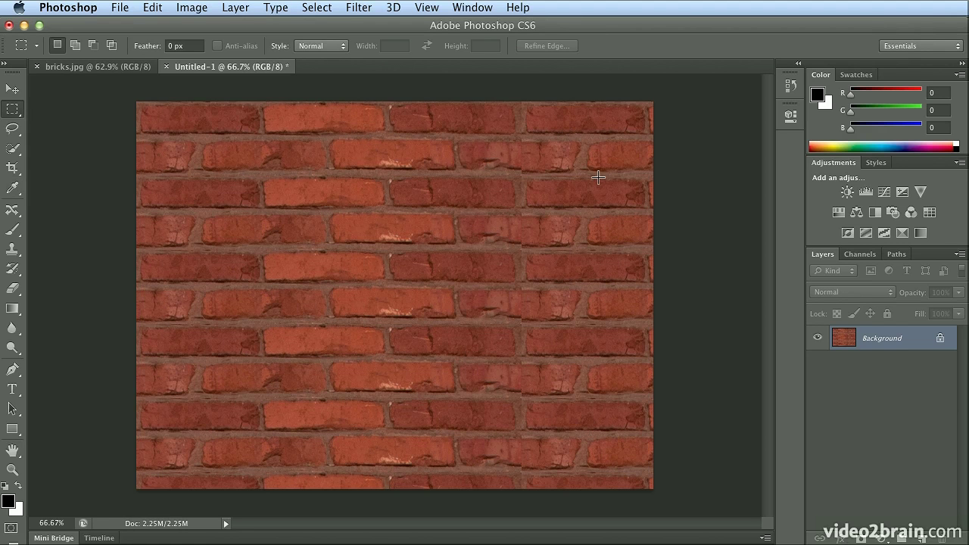
Fill the background again with the brick pattern, enabling Scripted Patterns with the Brick Fill script
click(163, 7)
click(174, 256)
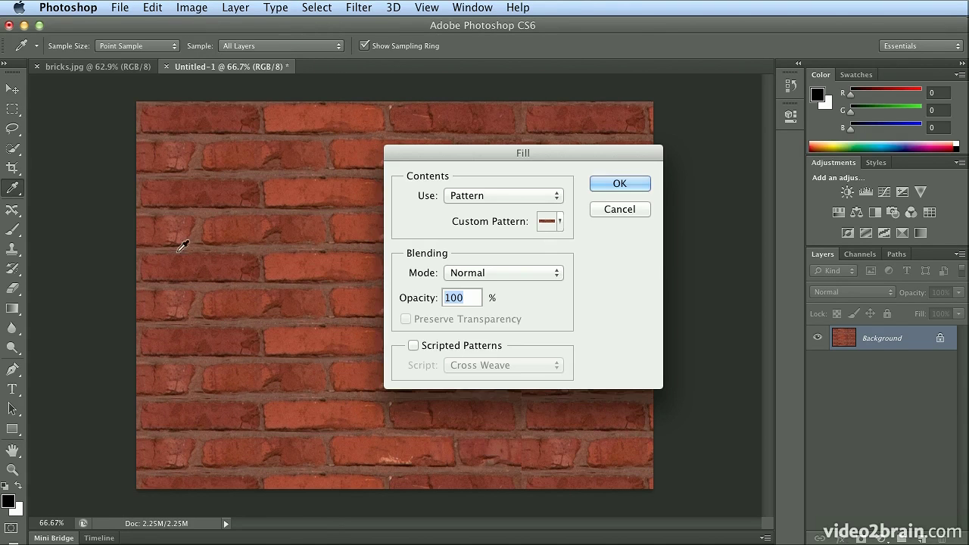
click(452, 346)
click(461, 365)
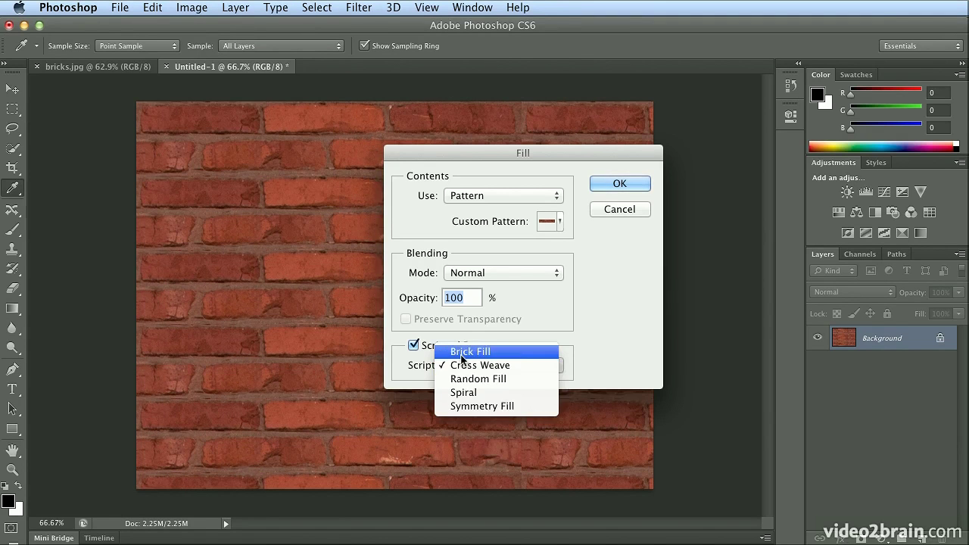
click(461, 353)
click(619, 183)
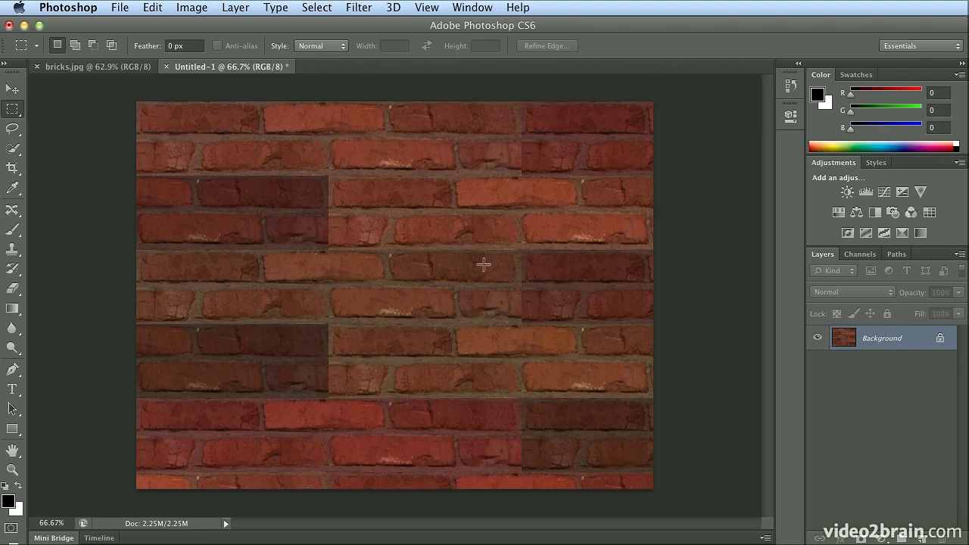
Select a single brick of about 252 by 74 px in bricks.jpg and define it as a pattern named Brick 02
click(116, 67)
click(450, 196)
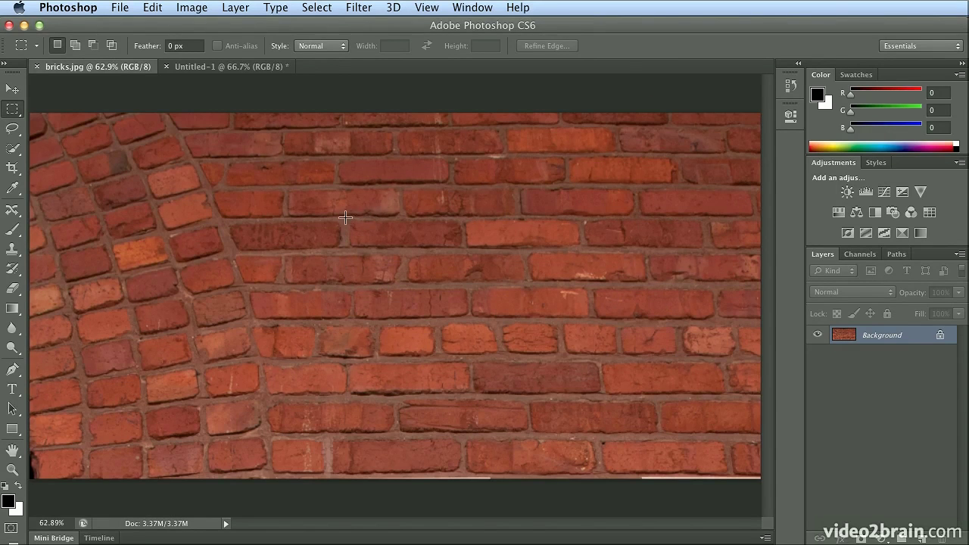
drag(344, 217, 464, 251)
click(151, 8)
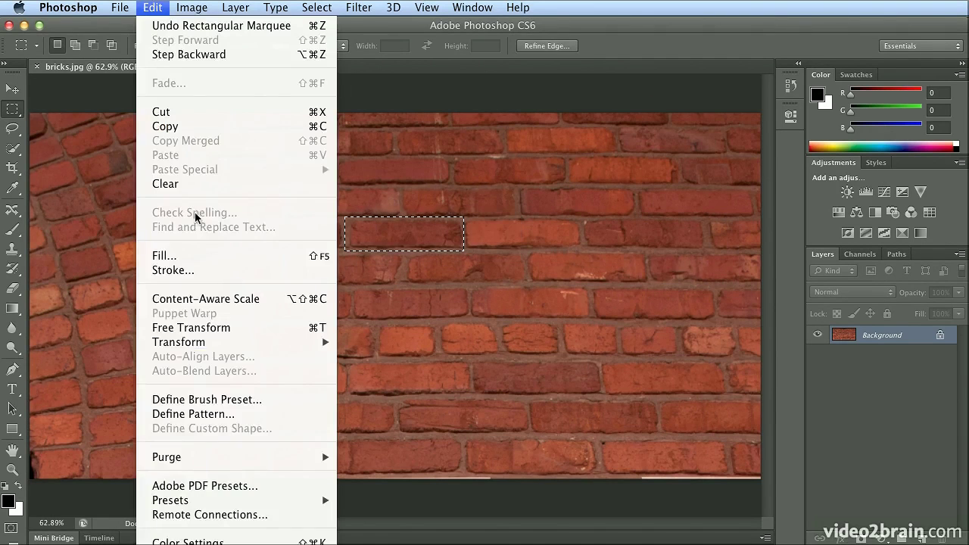
click(204, 415)
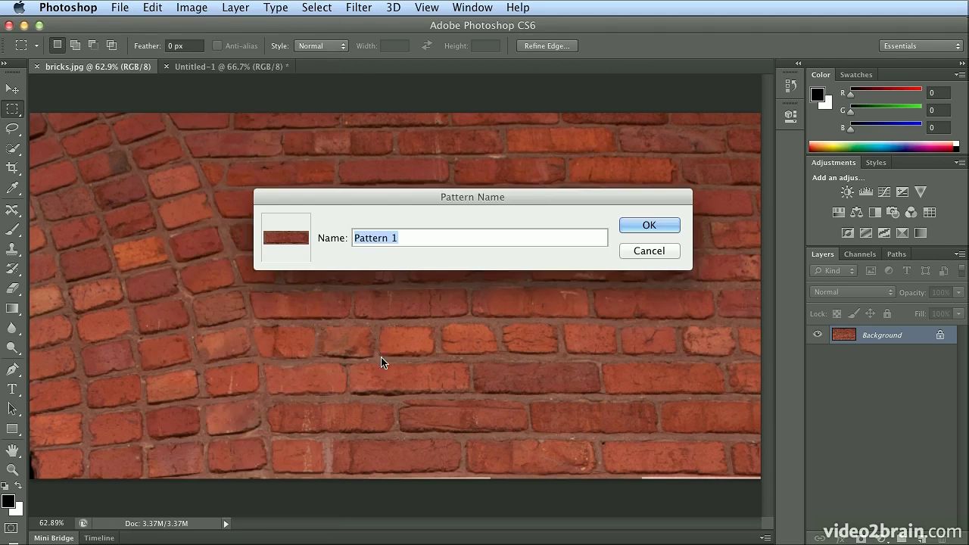
text(Brick 02)
key(Return)
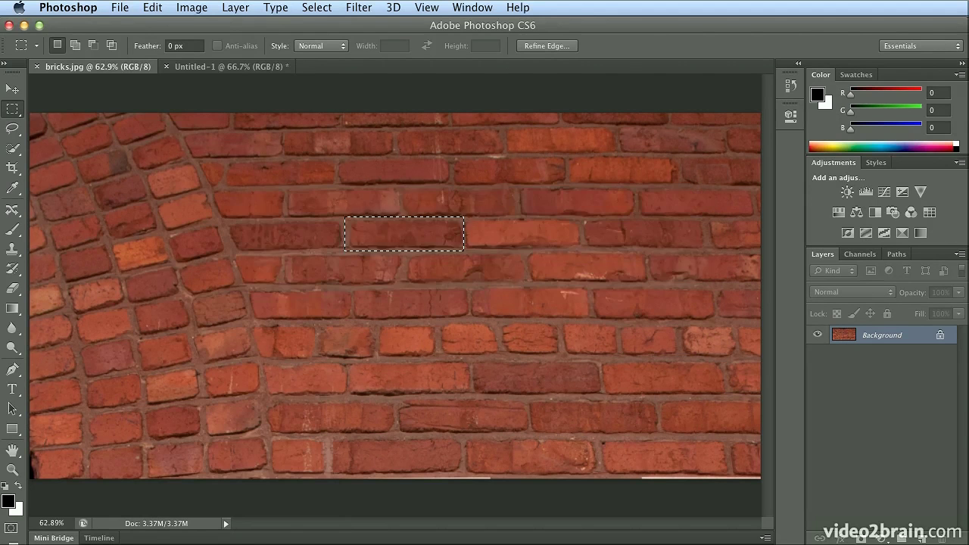
Fill the Untitled-1 background with the Brick 02 pattern, using the Brick Fill script in Normal mode at 100% opacity
click(225, 68)
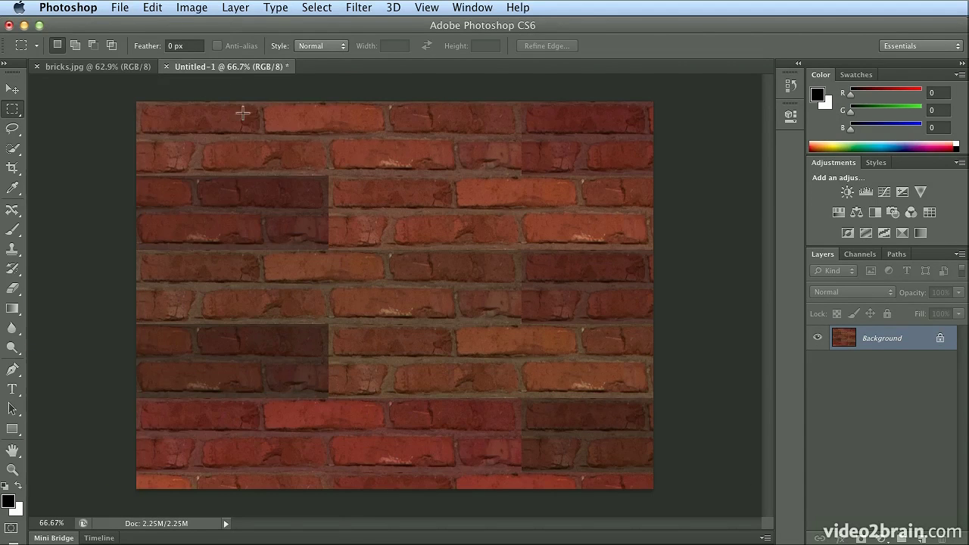
click(152, 8)
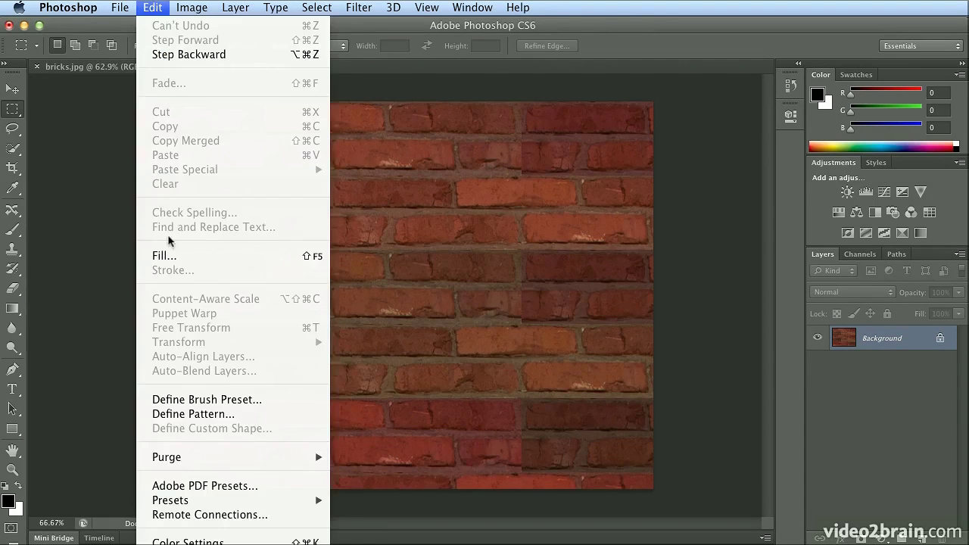
click(169, 256)
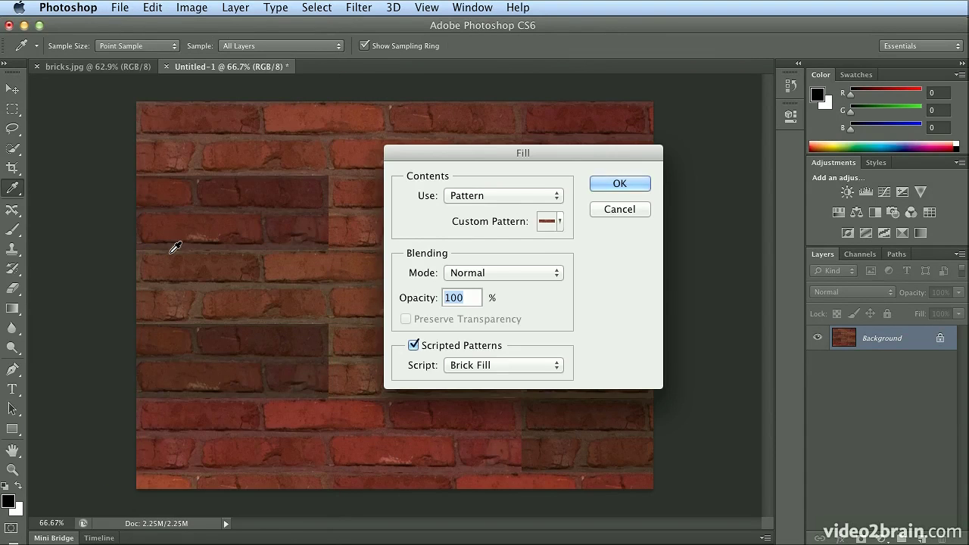
click(559, 221)
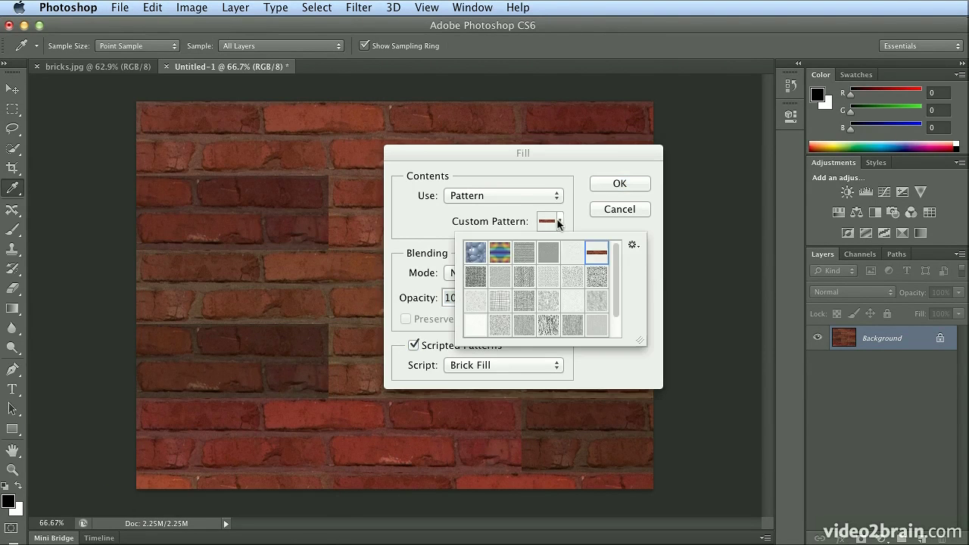
drag(620, 260, 618, 286)
click(545, 333)
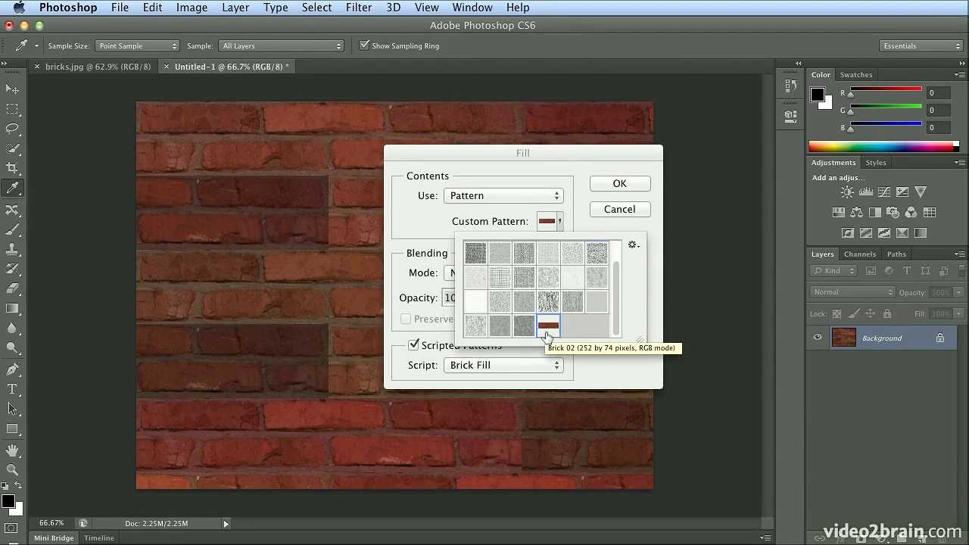
click(571, 370)
click(615, 186)
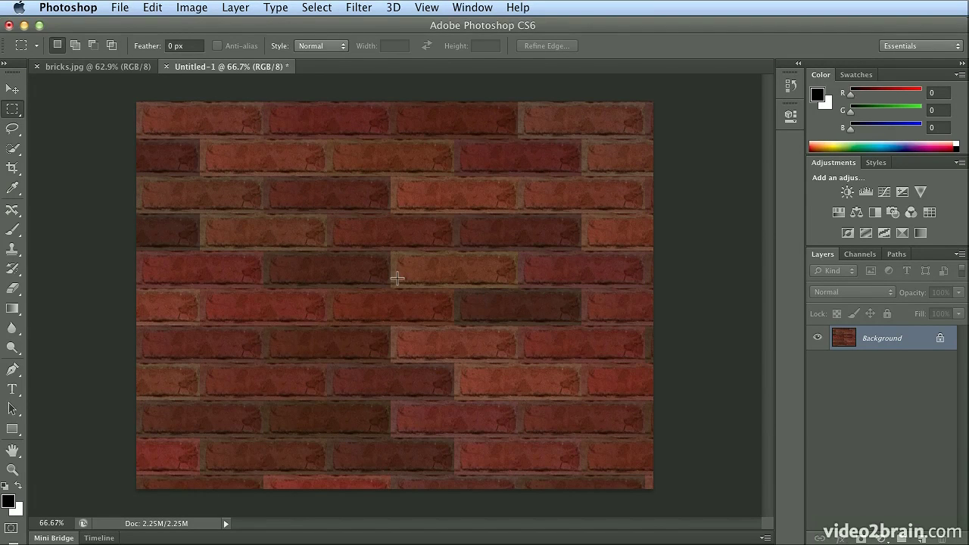
Fill the background again with the single-brick pattern, changing the script to Cross Weave
click(150, 7)
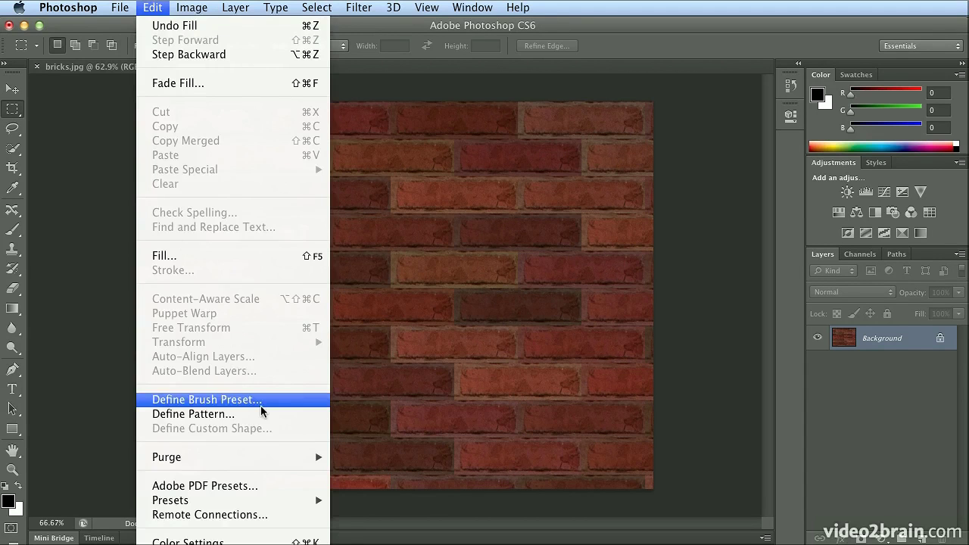
click(240, 257)
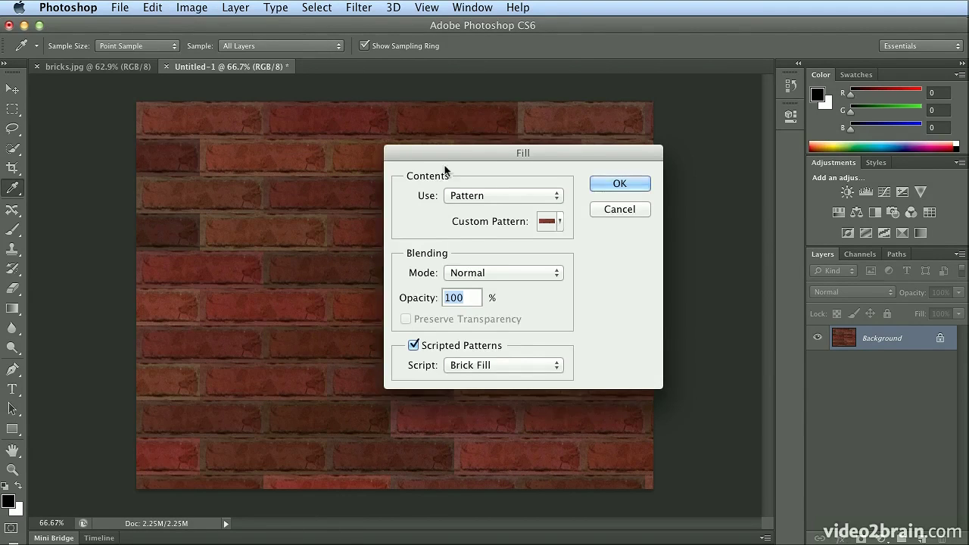
drag(447, 158, 546, 66)
click(627, 277)
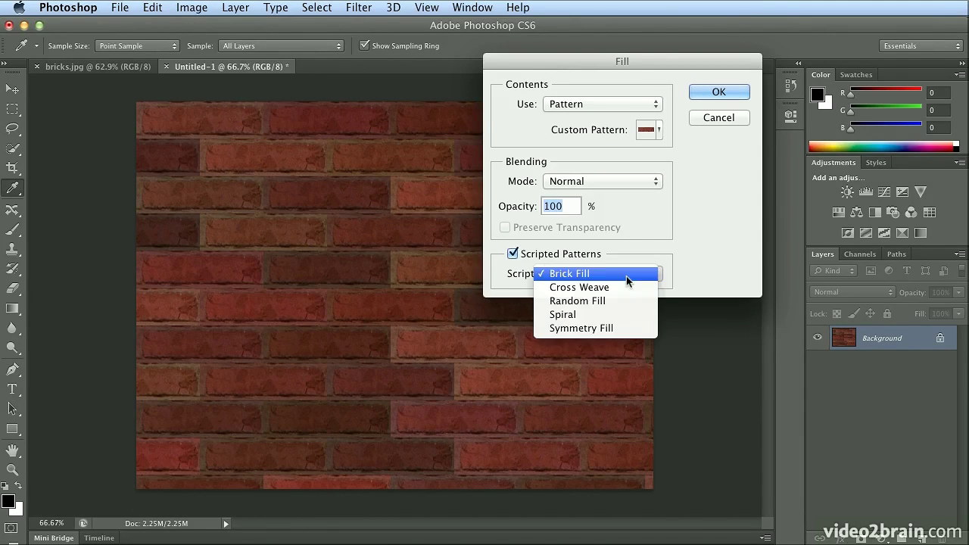
click(626, 286)
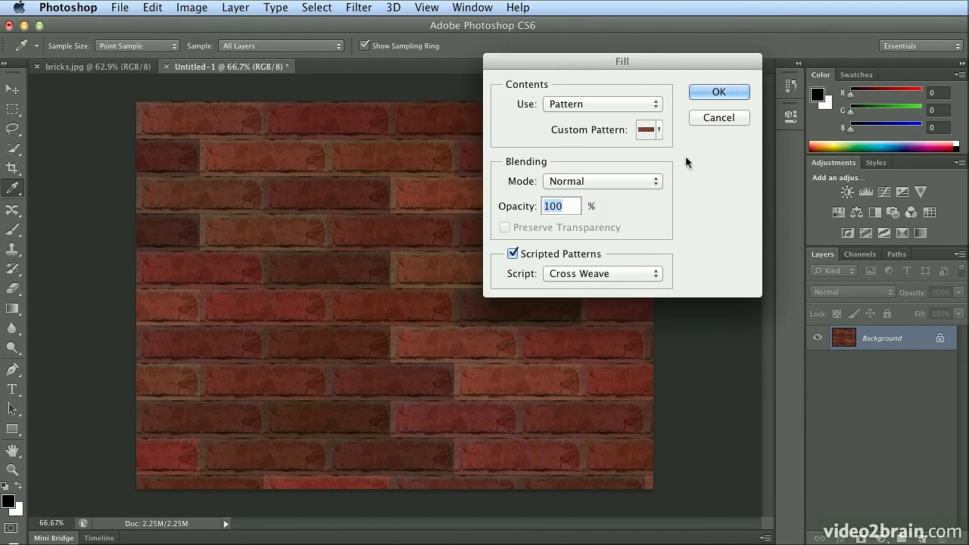
click(720, 93)
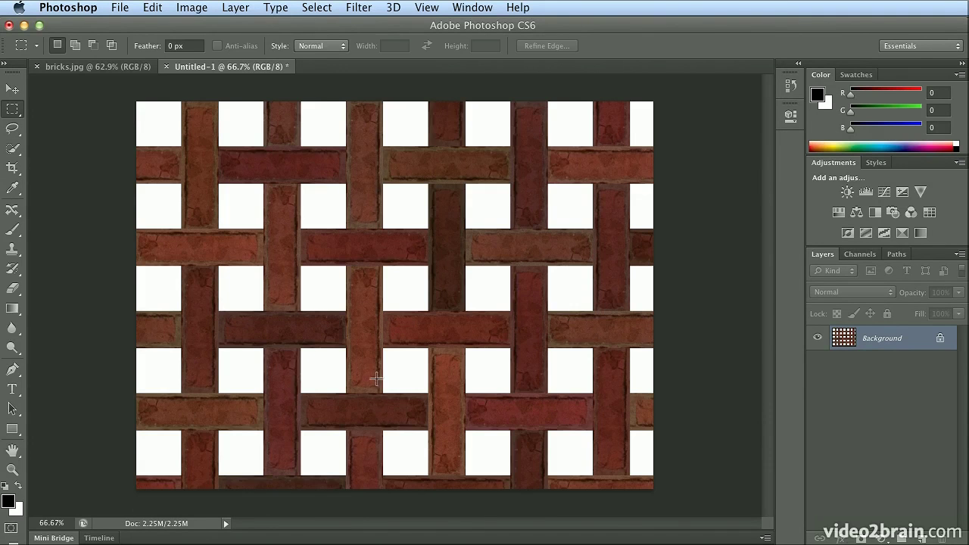
Refill the background with the single-brick pattern arranged by the Spiral script
click(120, 7)
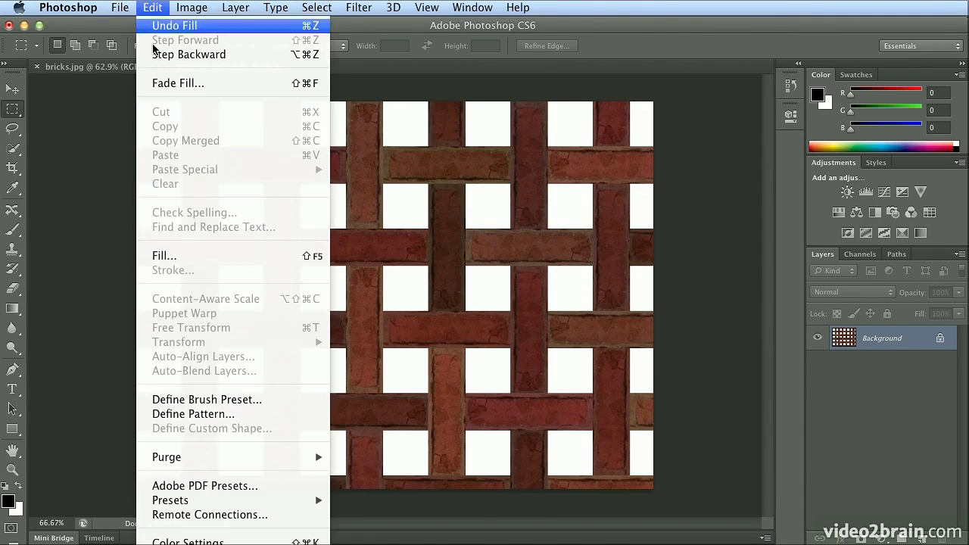
click(612, 375)
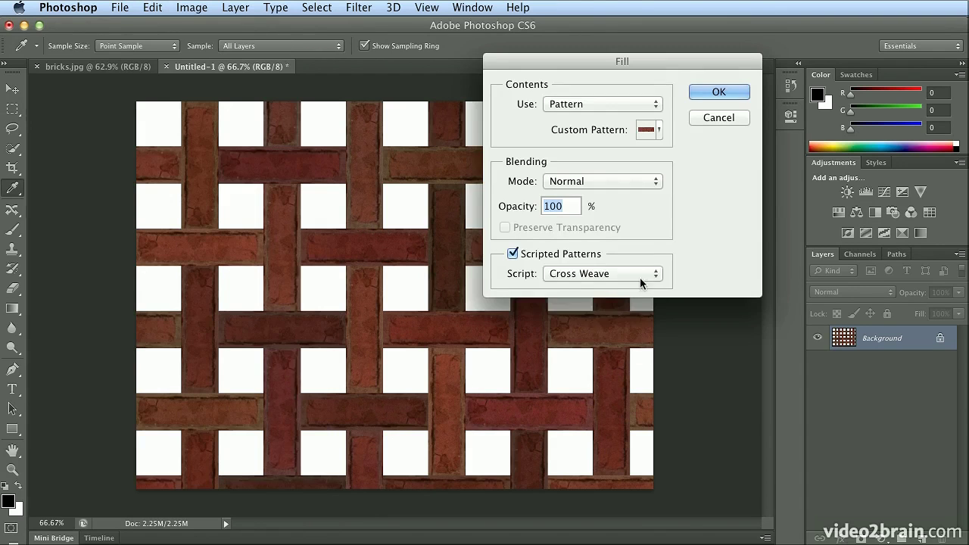
click(639, 275)
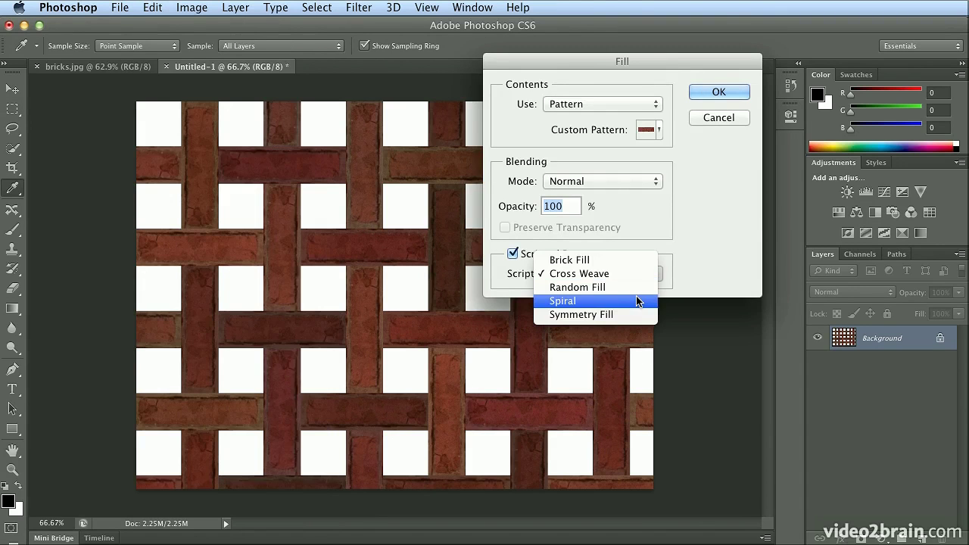
click(636, 300)
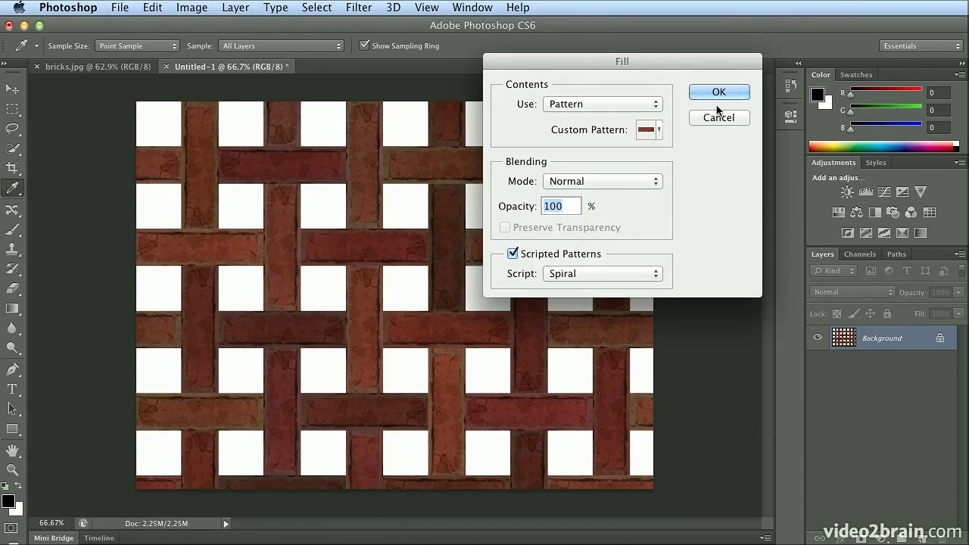
click(718, 94)
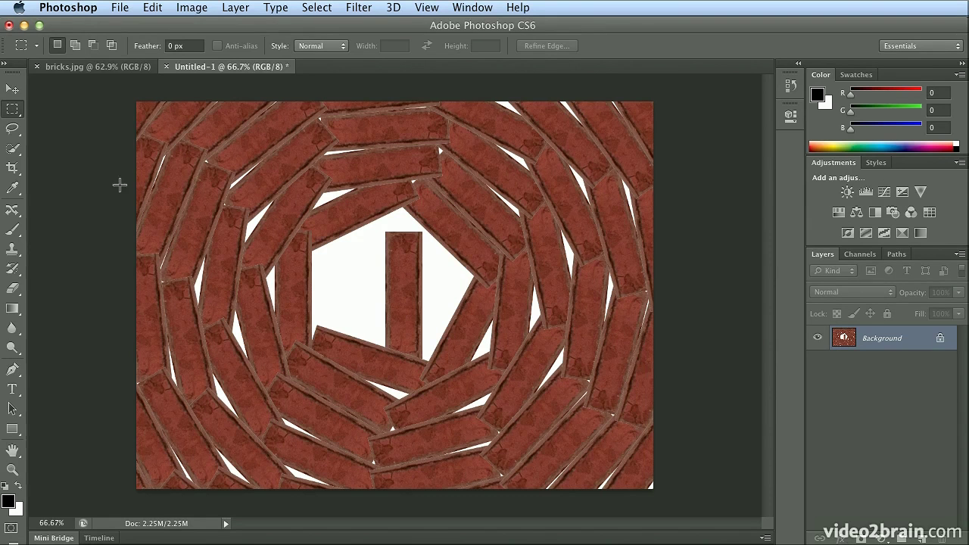
Select a rectangular area spanning two rows of bricks in the middle of bricks.jpg and start defining it as a pattern
click(103, 68)
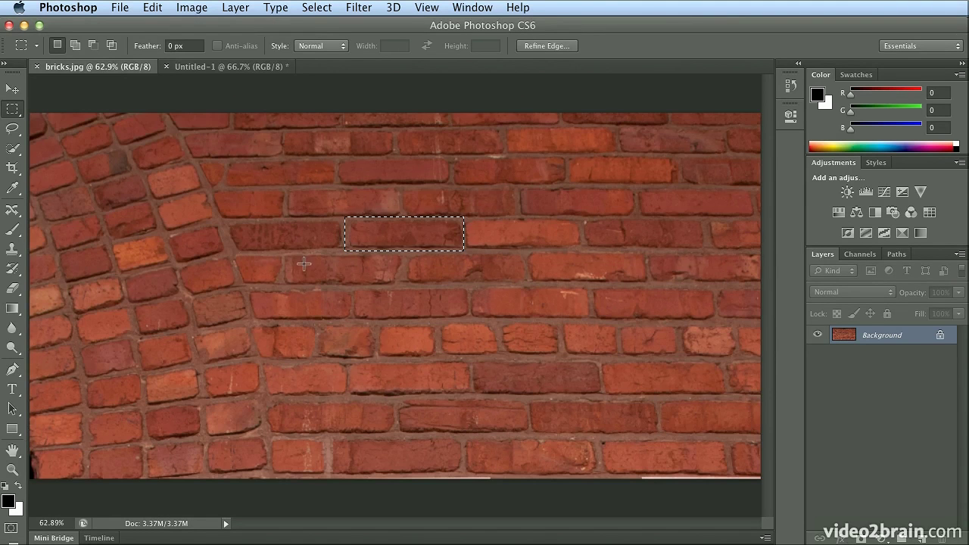
drag(286, 255, 472, 323)
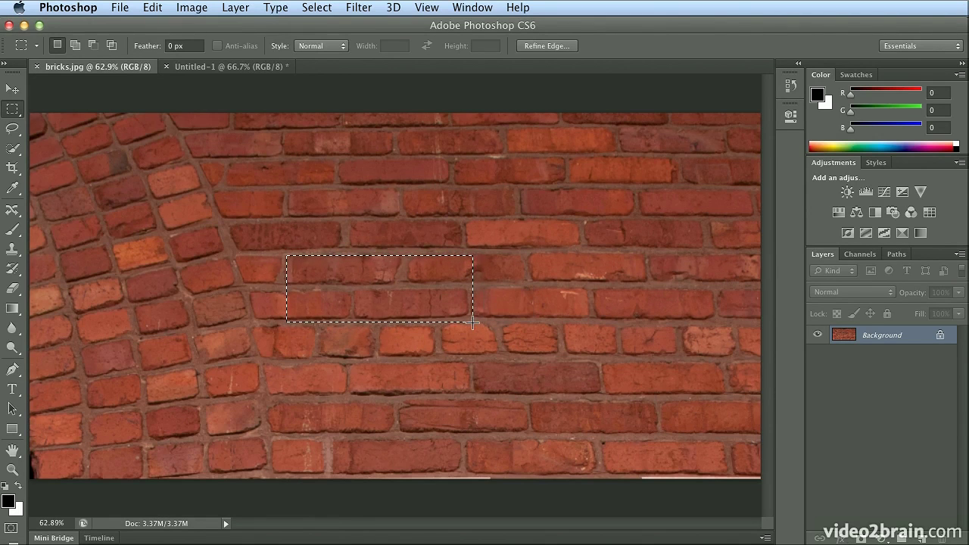
click(154, 7)
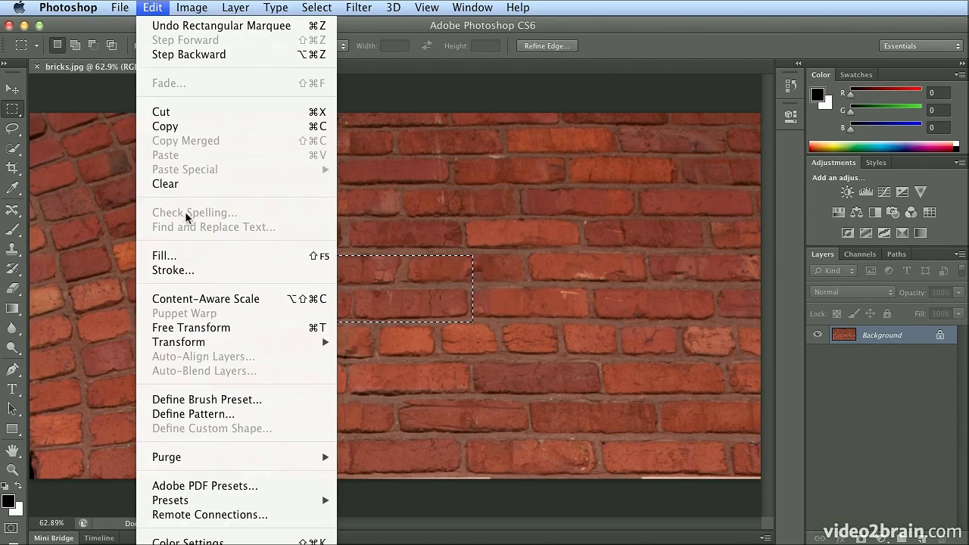
click(224, 414)
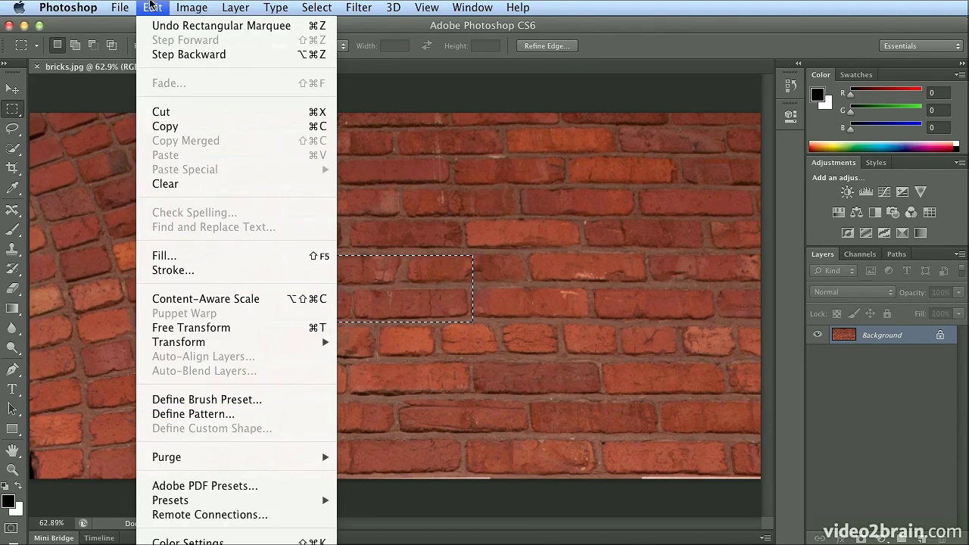